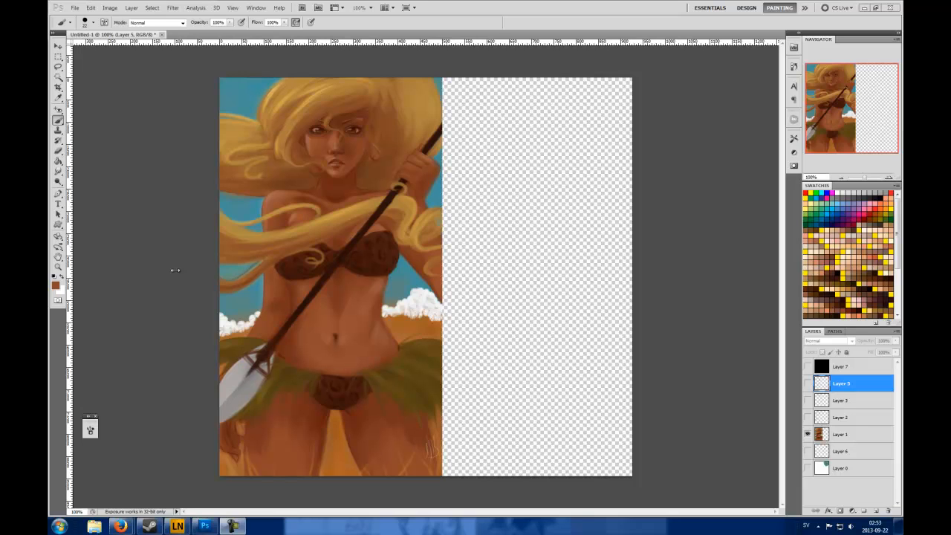
Examine the painted figure's midsection and the hand gripping the spear up close, including the soft edges against the sky
{"action": "left_click", "coordinate": [175, 270]}
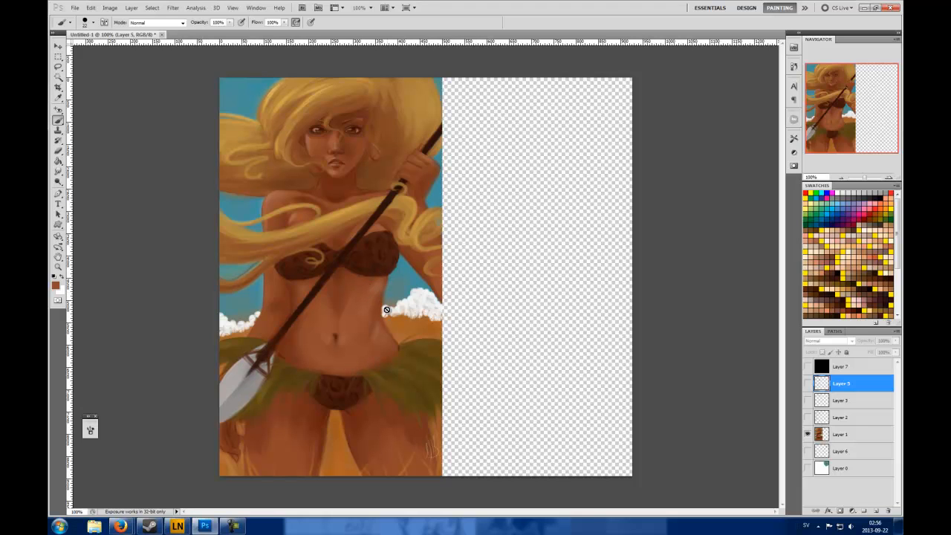
{"action": "left_click", "coordinate": [887, 179]}
{"action": "left_click", "coordinate": [887, 179]}
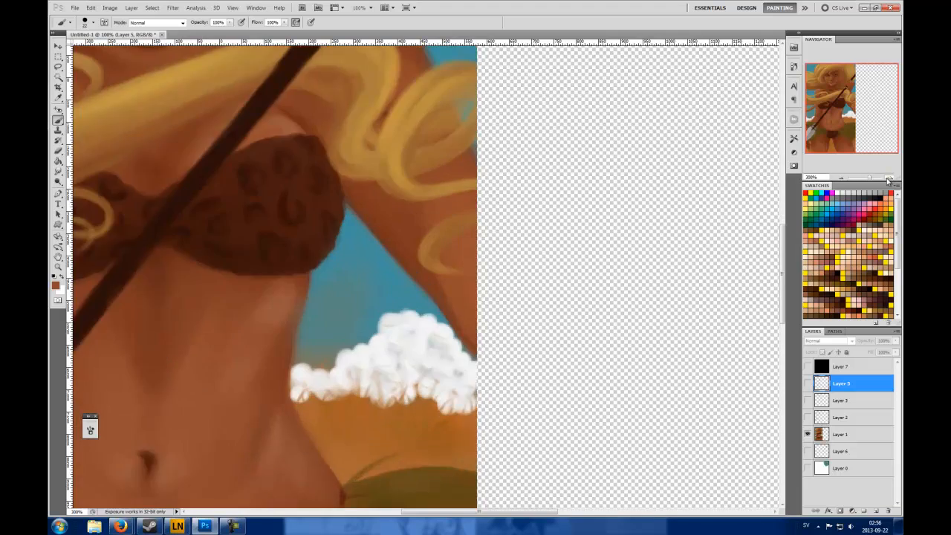
{"action": "left_click", "coordinate": [888, 179]}
{"action": "left_click", "coordinate": [887, 179]}
{"action": "left_click_drag", "start_coordinate": [850, 115], "coordinate": [850, 93]}
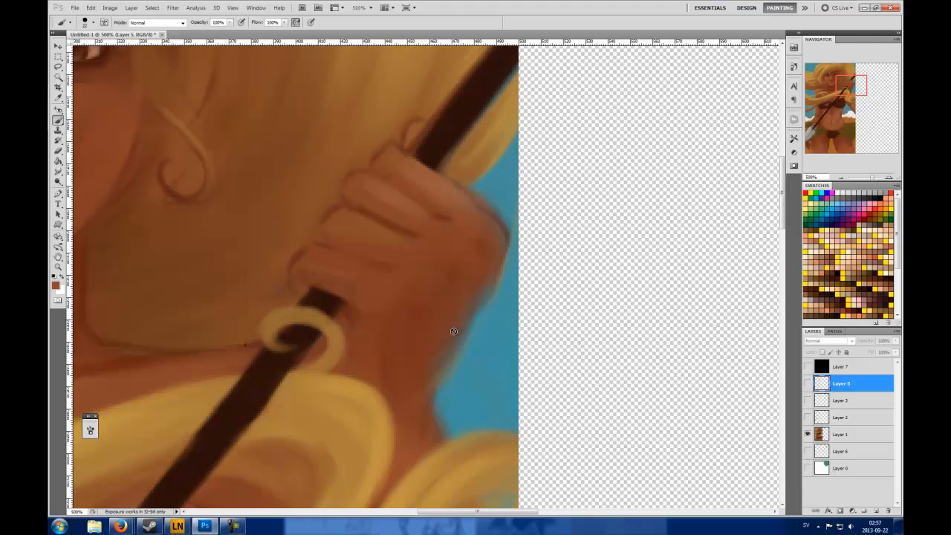
{"action": "left_click", "coordinate": [840, 179]}
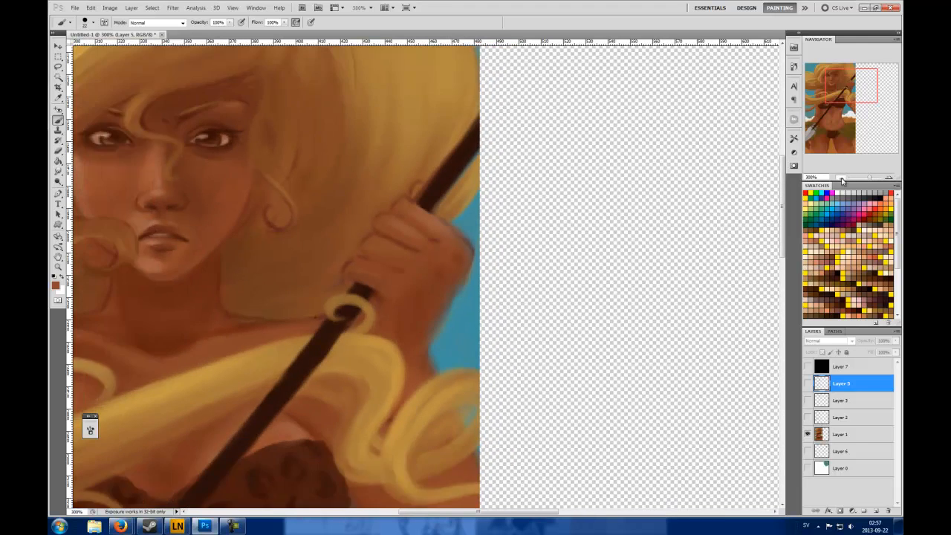
{"action": "left_click", "coordinate": [841, 178]}
{"action": "left_click", "coordinate": [840, 179]}
{"action": "left_click", "coordinate": [841, 179]}
{"action": "left_click", "coordinate": [841, 178]}
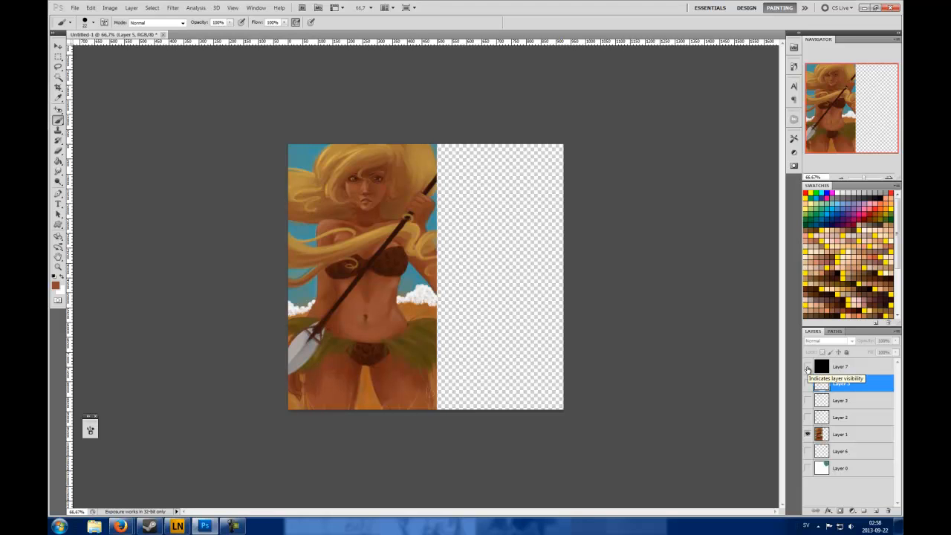
Compare the painting in grayscale and in colour by toggling the visibility of the black Layer 7, leaving it hidden
{"action": "left_click", "coordinate": [847, 368]}
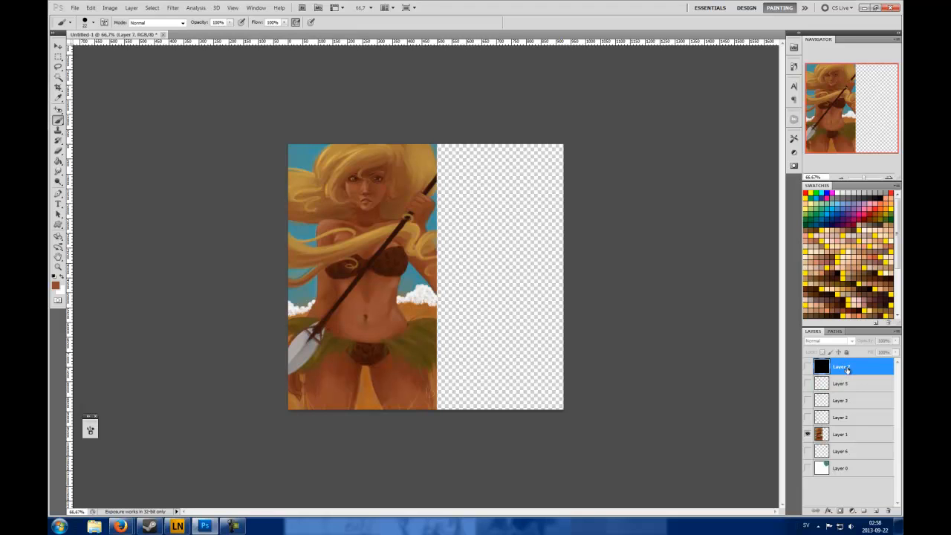
{"action": "left_click", "coordinate": [809, 367]}
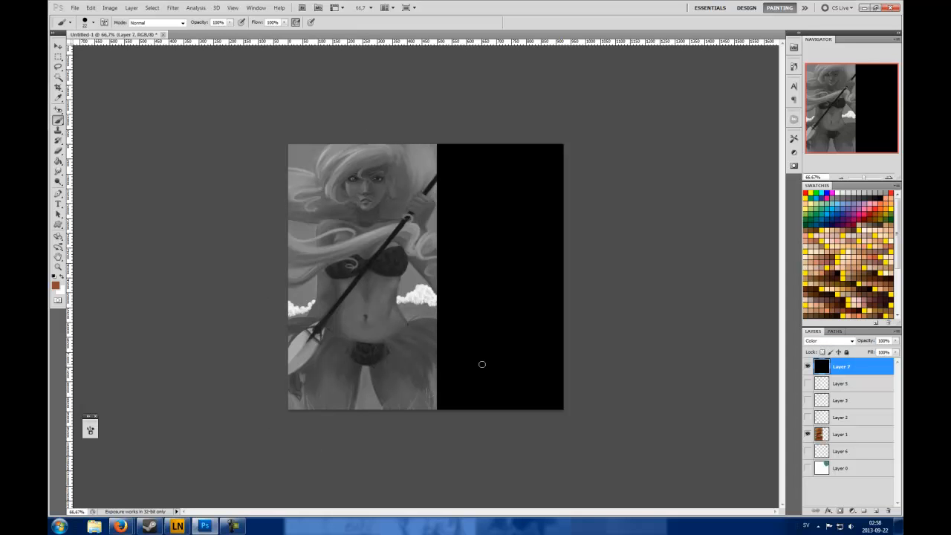
{"action": "left_click", "coordinate": [808, 367]}
{"action": "left_click", "coordinate": [809, 367]}
{"action": "left_click", "coordinate": [808, 367]}
{"action": "left_click", "coordinate": [808, 367]}
{"action": "left_click", "coordinate": [807, 367]}
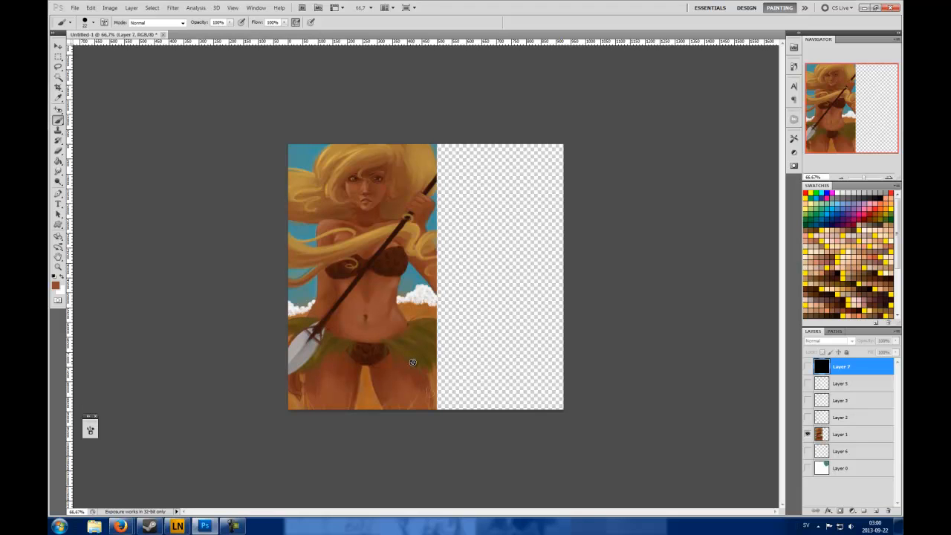
Inspect the figure's stomach, skirt and legs up close, and return the view to 100%
{"action": "left_click", "coordinate": [889, 177]}
{"action": "left_click", "coordinate": [889, 178]}
{"action": "left_click", "coordinate": [861, 126]}
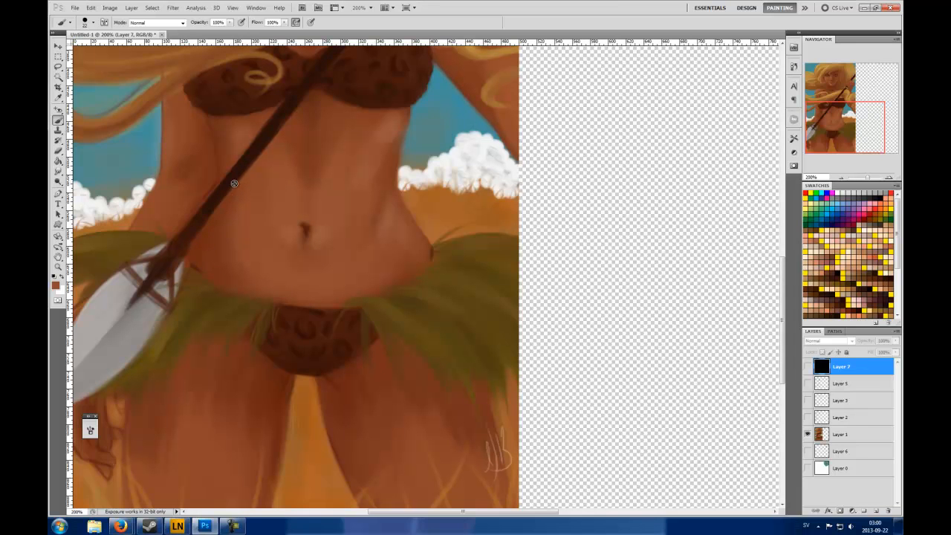
{"action": "left_click", "coordinate": [841, 178]}
{"action": "left_click", "coordinate": [841, 179]}
{"action": "left_click", "coordinate": [841, 178]}
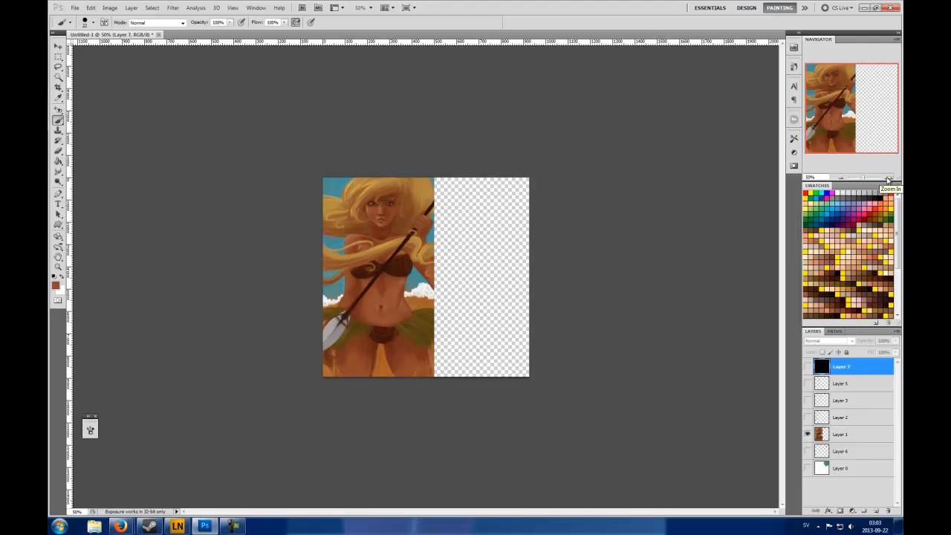
{"action": "left_click", "coordinate": [889, 179]}
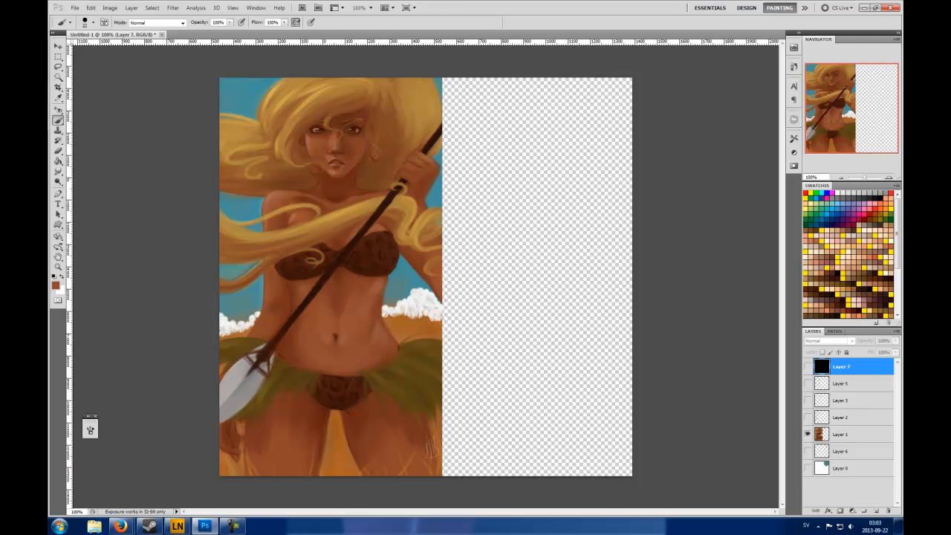
Switch to Firefox and examine the warm and cool versions of the sombrero portrait at full size on its source page
{"action": "left_click_drag", "start_coordinate": [49, 37], "coordinate": [416, 32]}
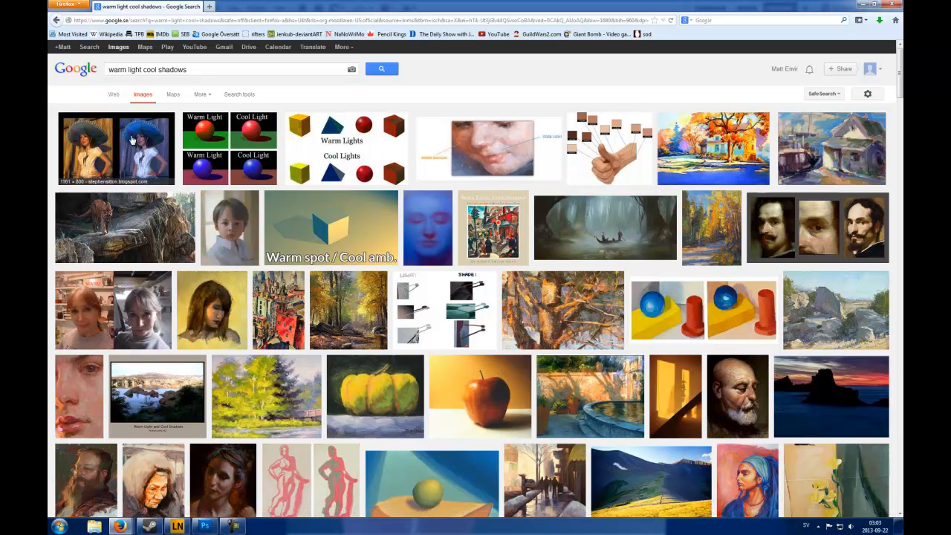
{"action": "left_click", "coordinate": [126, 159]}
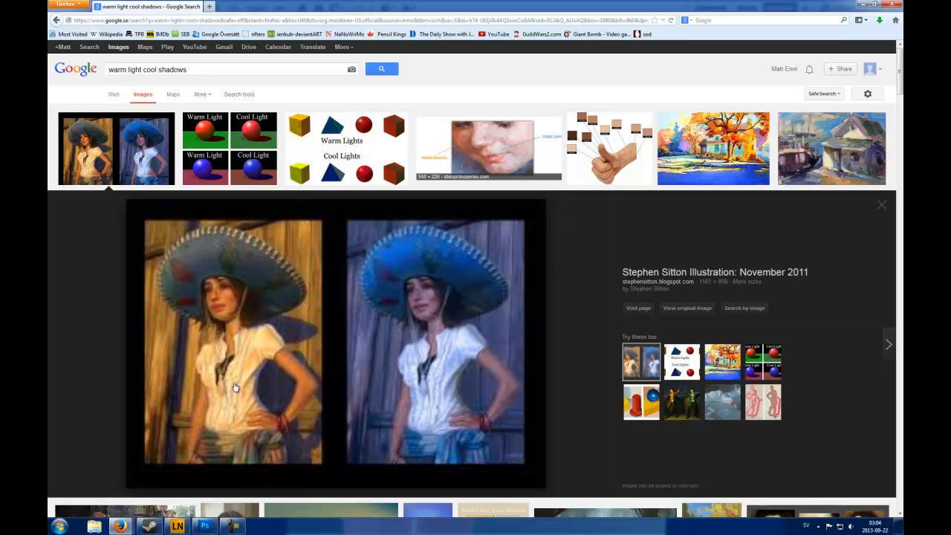
{"action": "left_click", "coordinate": [315, 369]}
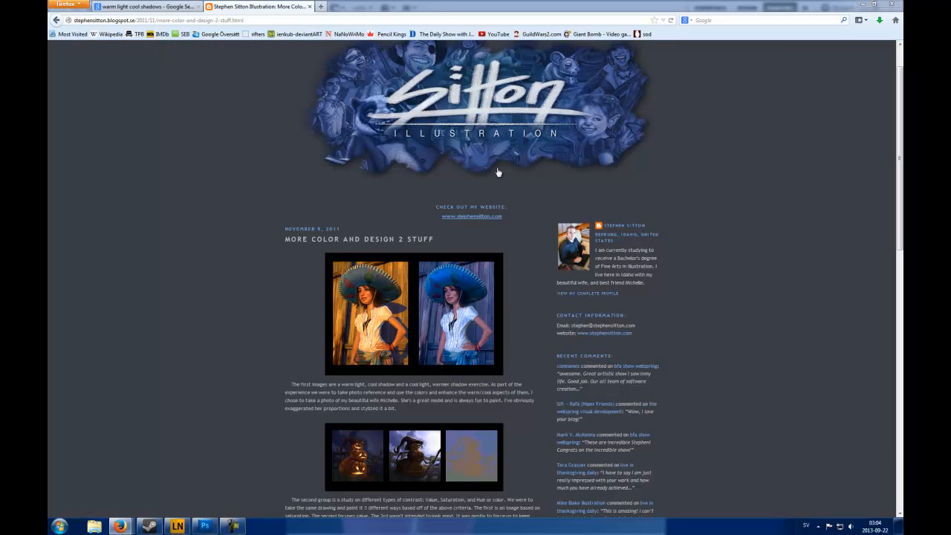
{"action": "left_click", "coordinate": [407, 314]}
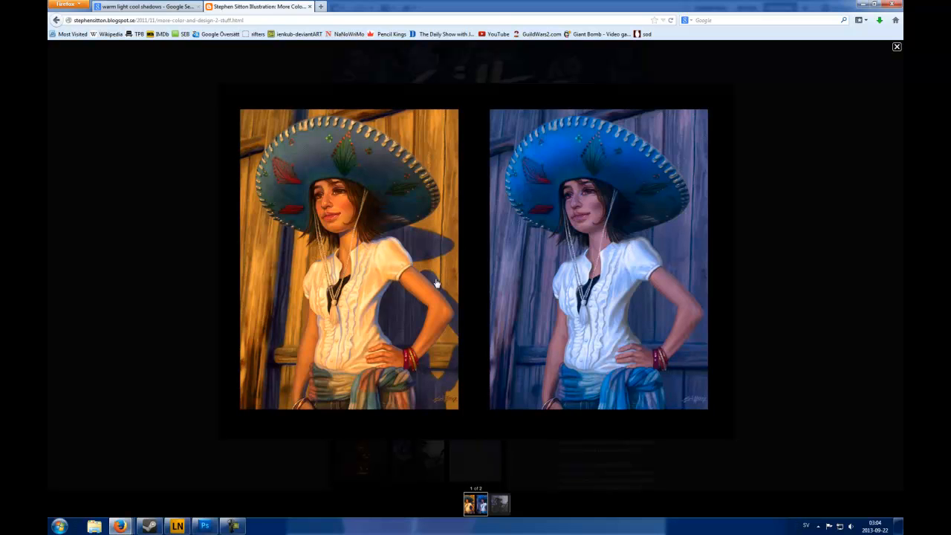
{"action": "left_click", "coordinate": [139, 6]}
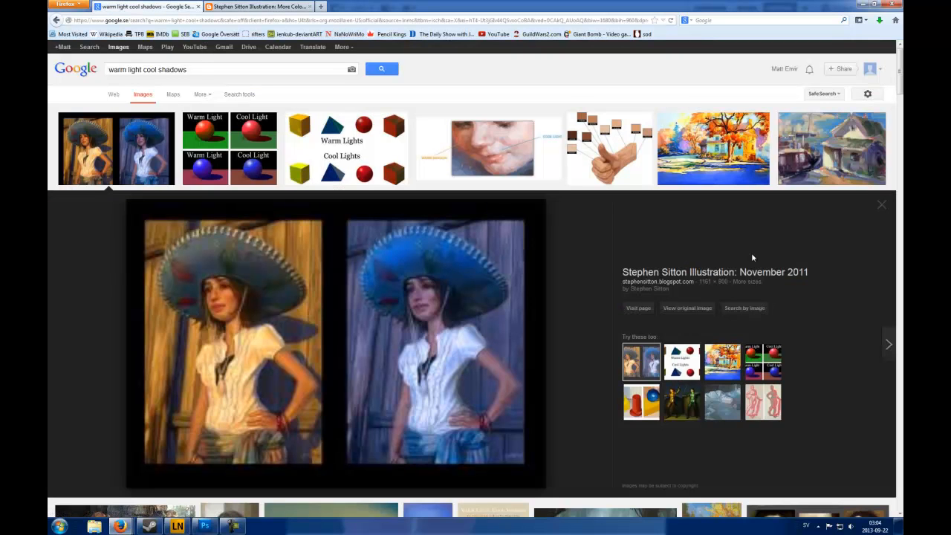
{"action": "left_click", "coordinate": [881, 205]}
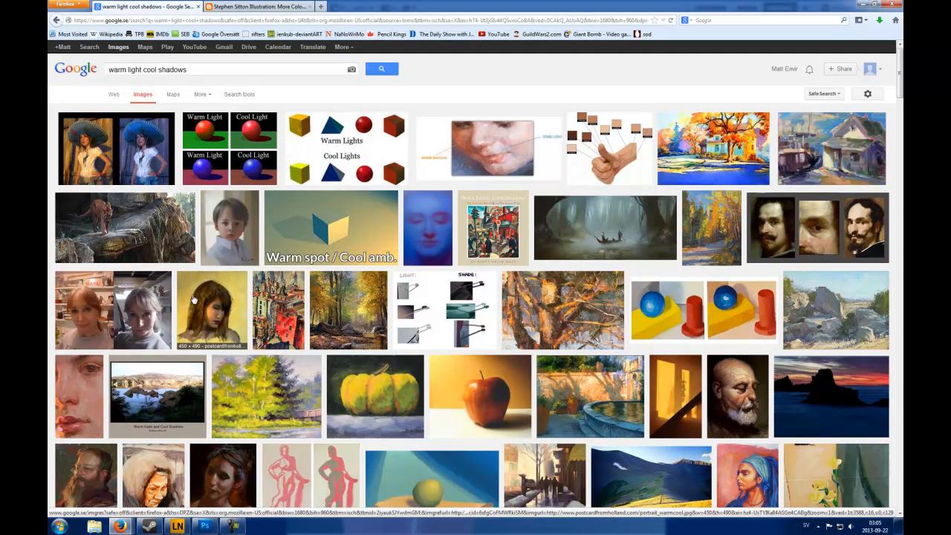
Examine the close-up face portrait and the back-view nude figure painting among the warm light cool shadows image results
{"action": "left_click", "coordinate": [81, 382]}
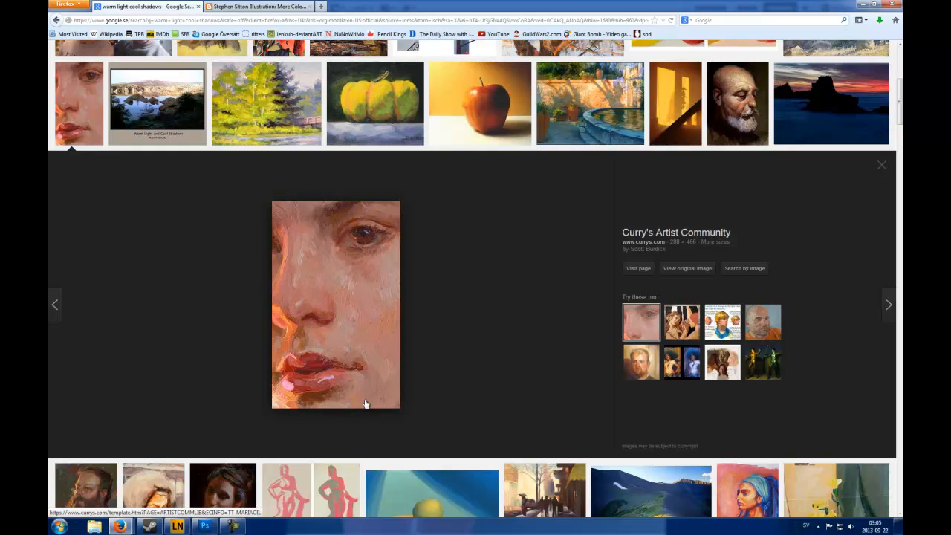
{"action": "left_click", "coordinate": [882, 166]}
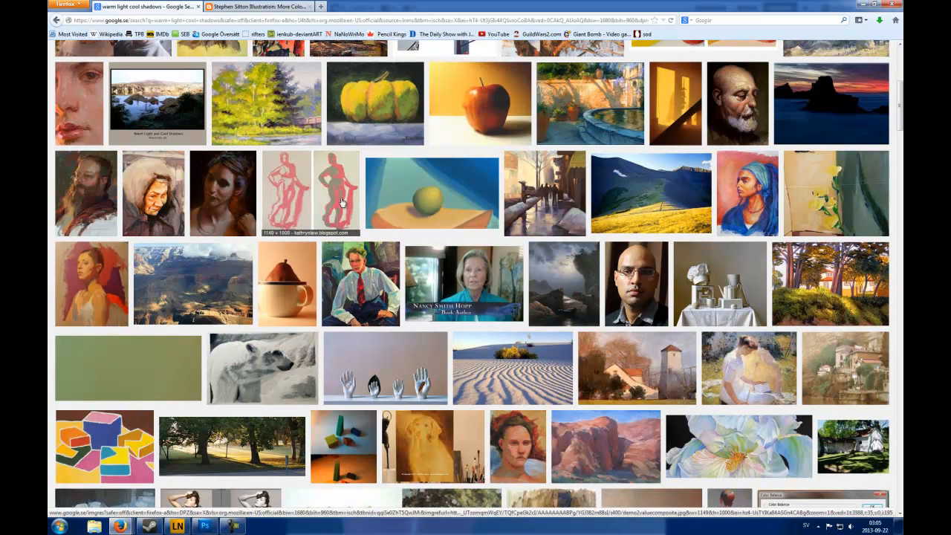
{"action": "scroll", "coordinate": [473, 194], "scroll_direction": "down", "scroll_amount": 2}
{"action": "scroll", "coordinate": [474, 194], "scroll_direction": "down", "scroll_amount": 5}
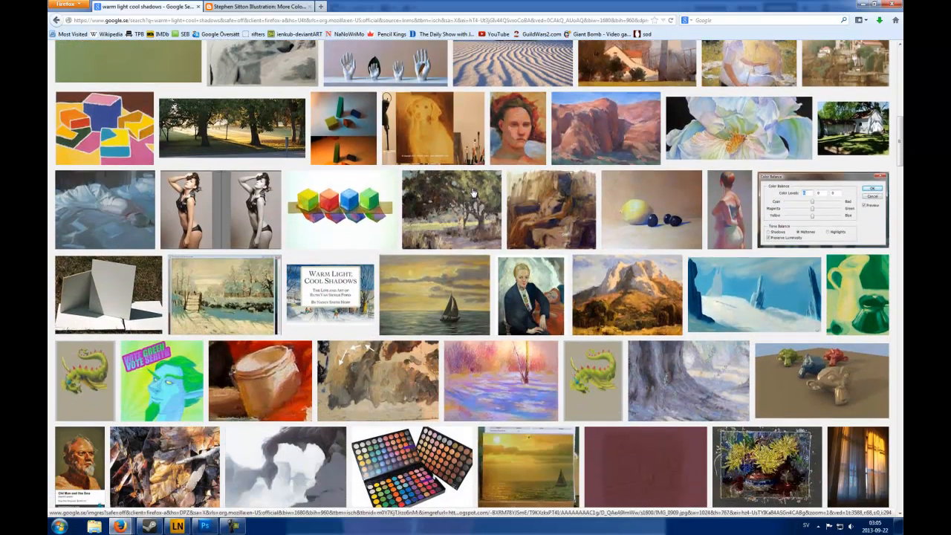
{"action": "left_click", "coordinate": [728, 207]}
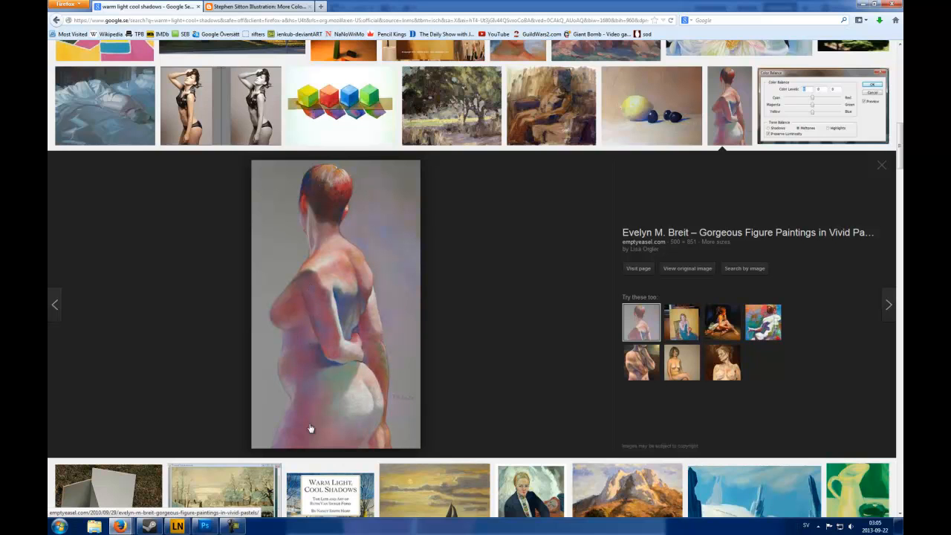
{"action": "left_click", "coordinate": [880, 165]}
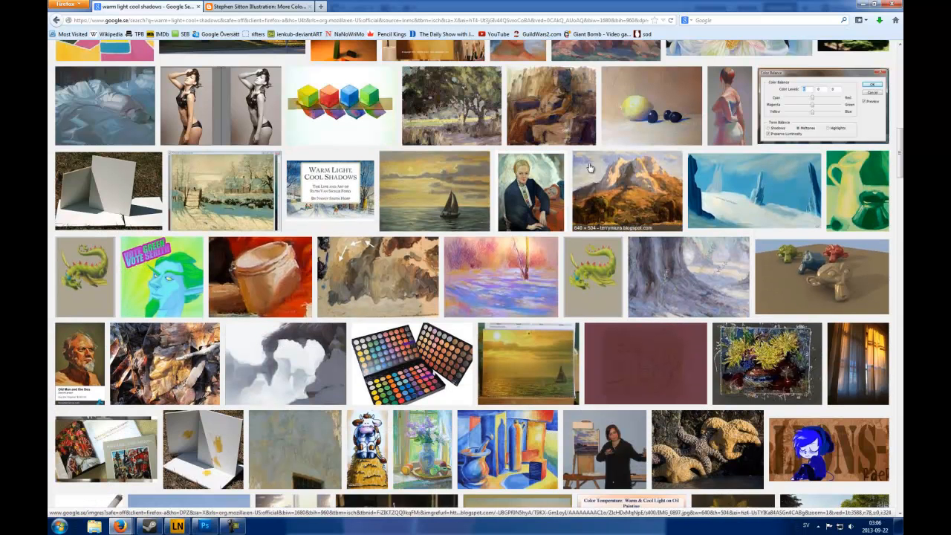
Browse the remaining warm light cool shadows image results and revisit the enlarged sombrero portrait comparison
{"action": "scroll", "coordinate": [462, 180], "scroll_direction": "down", "scroll_amount": 10}
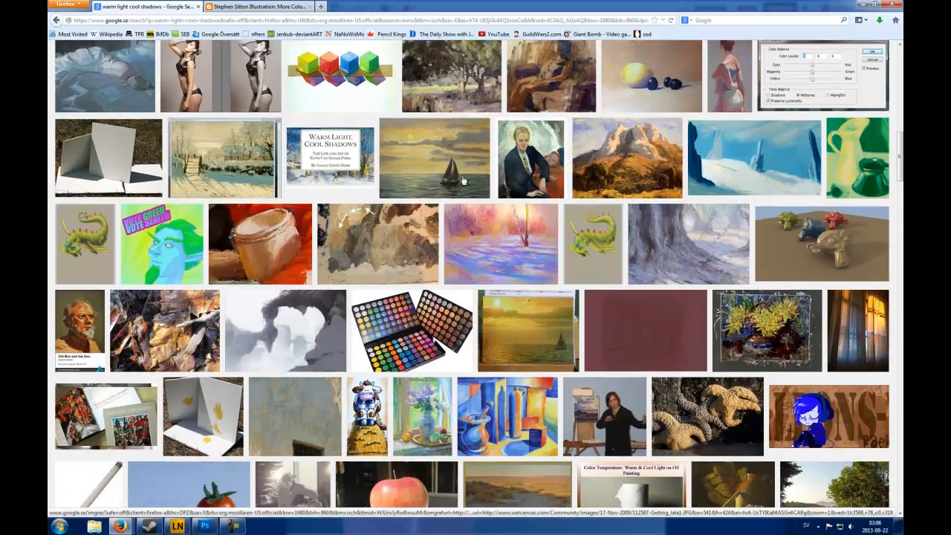
{"action": "scroll", "coordinate": [462, 180], "scroll_direction": "down", "scroll_amount": 8}
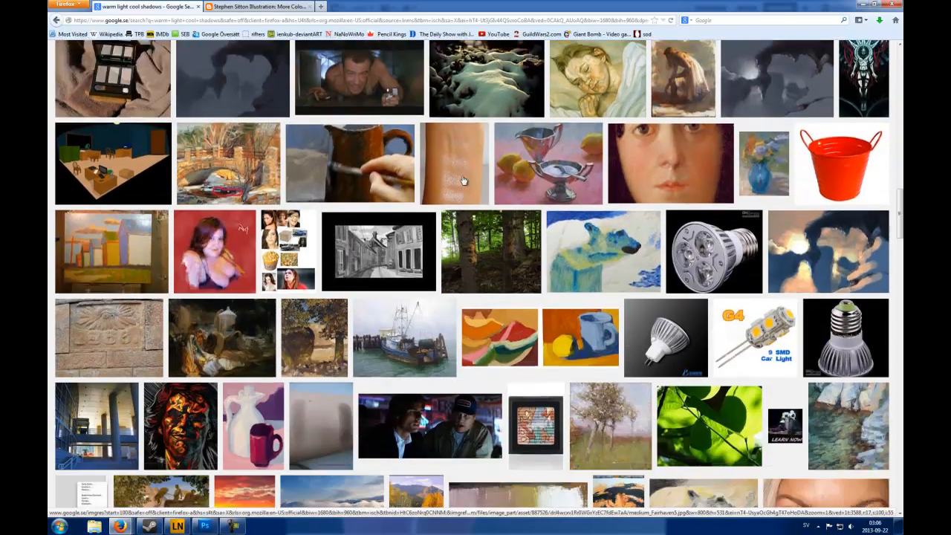
{"action": "scroll", "coordinate": [462, 180], "scroll_direction": "down", "scroll_amount": 6}
{"action": "scroll", "coordinate": [462, 181], "scroll_direction": "down", "scroll_amount": 12}
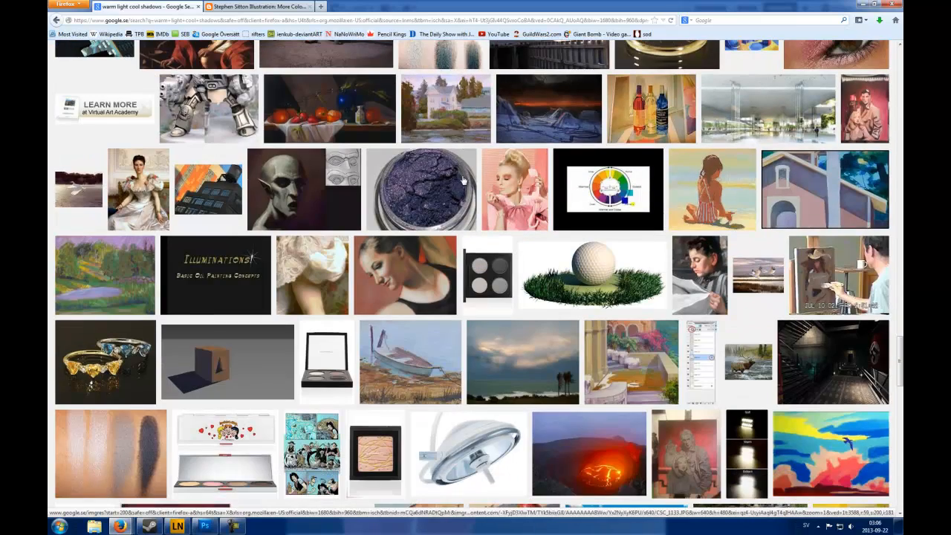
{"action": "scroll", "coordinate": [462, 181], "scroll_direction": "up", "scroll_amount": 20}
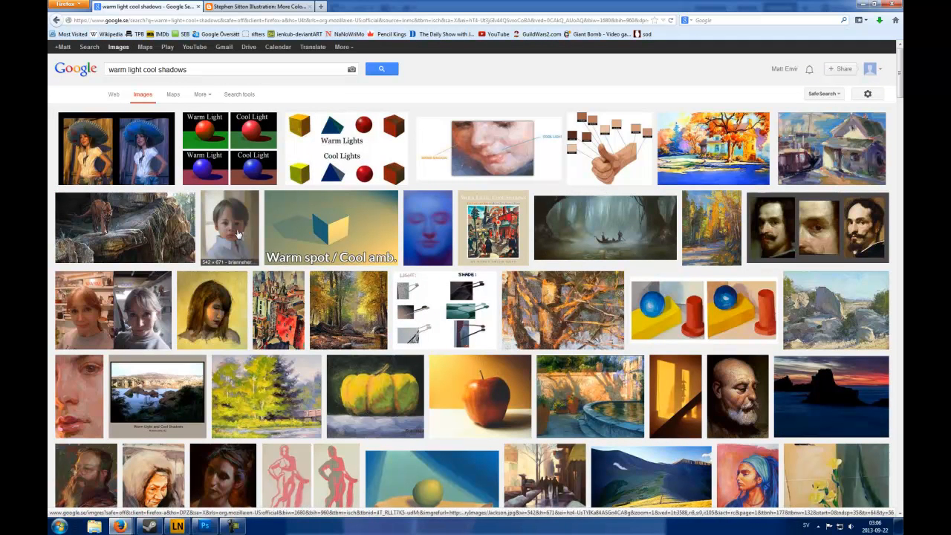
{"action": "left_click", "coordinate": [245, 6]}
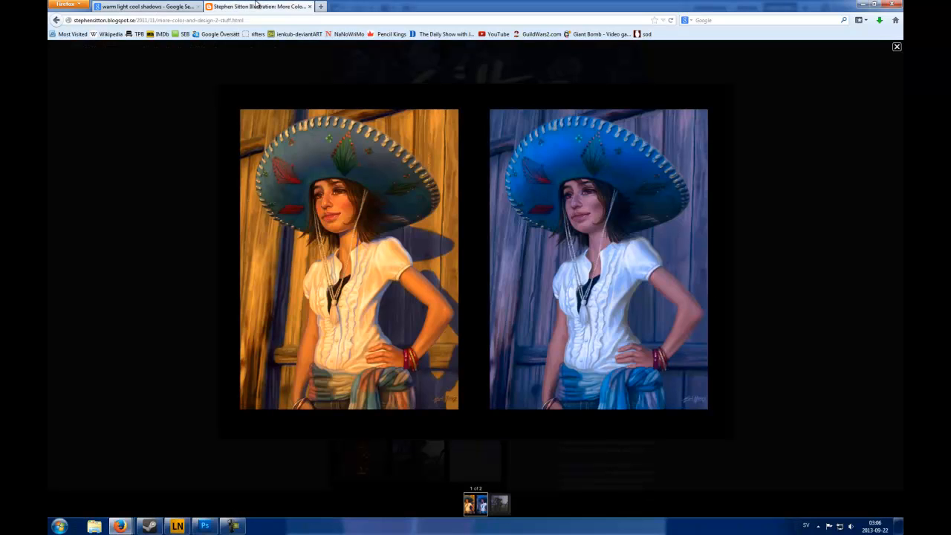
{"action": "key", "text": "ctrl+Tab"}
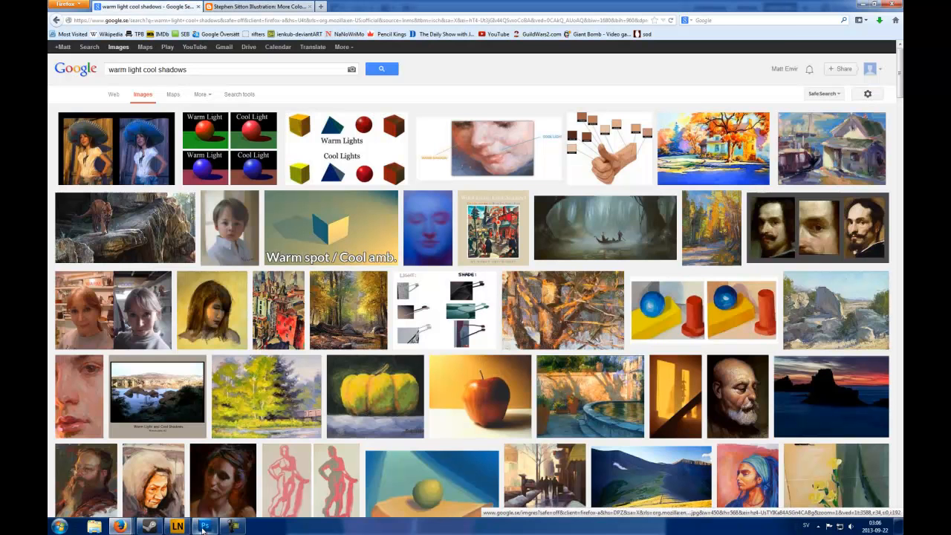
Switch back to Photoshop and compare the painting with and without Layer 2 by toggling its visibility
{"action": "left_click", "coordinate": [204, 526]}
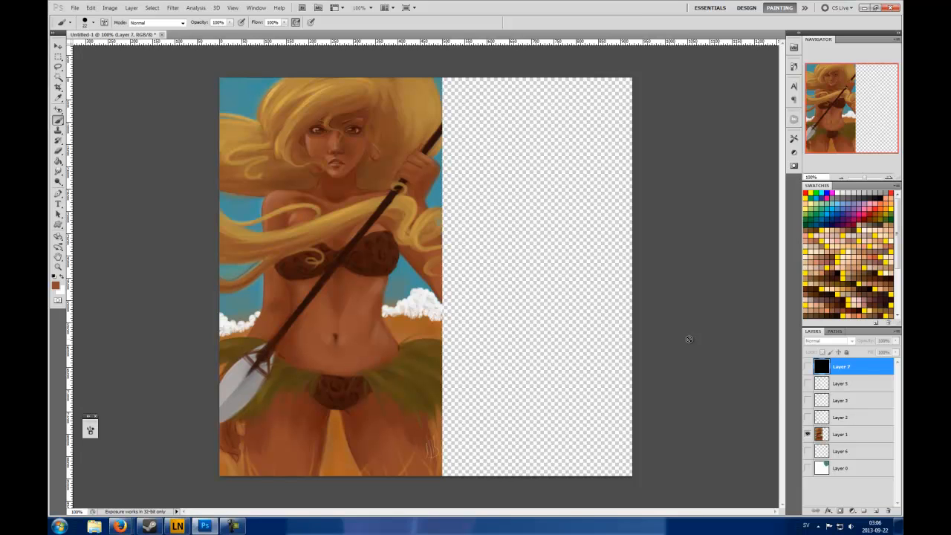
{"action": "left_click", "coordinate": [807, 420]}
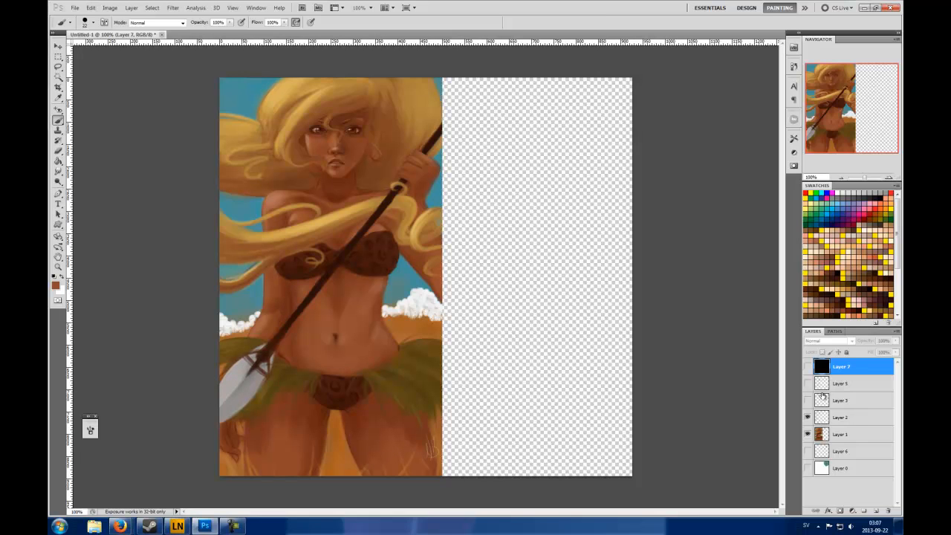
{"action": "left_click", "coordinate": [808, 417]}
{"action": "left_click", "coordinate": [808, 418]}
{"action": "left_click", "coordinate": [809, 417]}
{"action": "left_click", "coordinate": [808, 417]}
{"action": "left_click", "coordinate": [808, 418]}
{"action": "left_click", "coordinate": [808, 418]}
{"action": "left_click", "coordinate": [808, 418]}
{"action": "left_click", "coordinate": [808, 417]}
{"action": "left_click", "coordinate": [808, 418]}
{"action": "left_click", "coordinate": [808, 417]}
{"action": "left_click", "coordinate": [808, 417]}
{"action": "left_click", "coordinate": [808, 417]}
Show Layer 2 and Layer 3 over the base painting, inspect the face and shoulders, and select Layer 3
{"action": "left_click", "coordinate": [808, 417]}
{"action": "left_click", "coordinate": [809, 418]}
{"action": "left_click", "coordinate": [808, 418]}
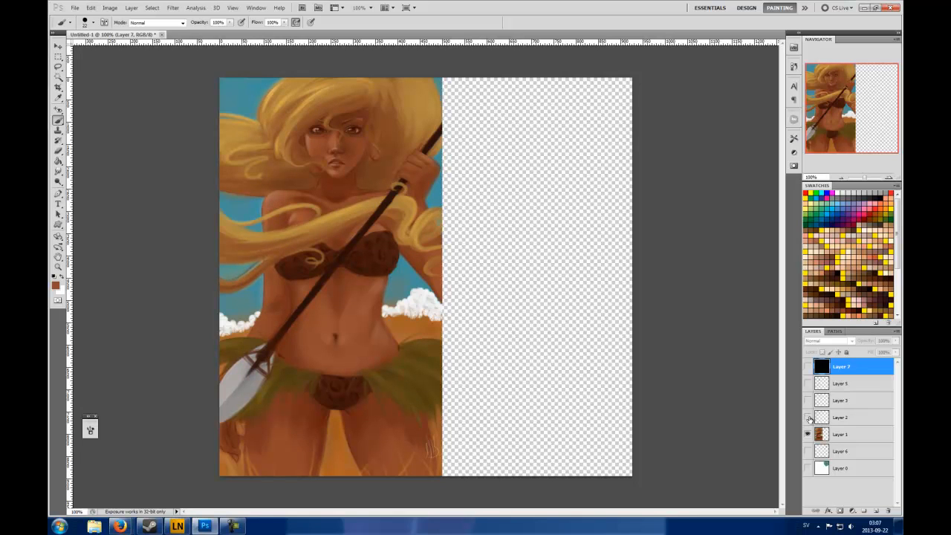
{"action": "left_click", "coordinate": [808, 417]}
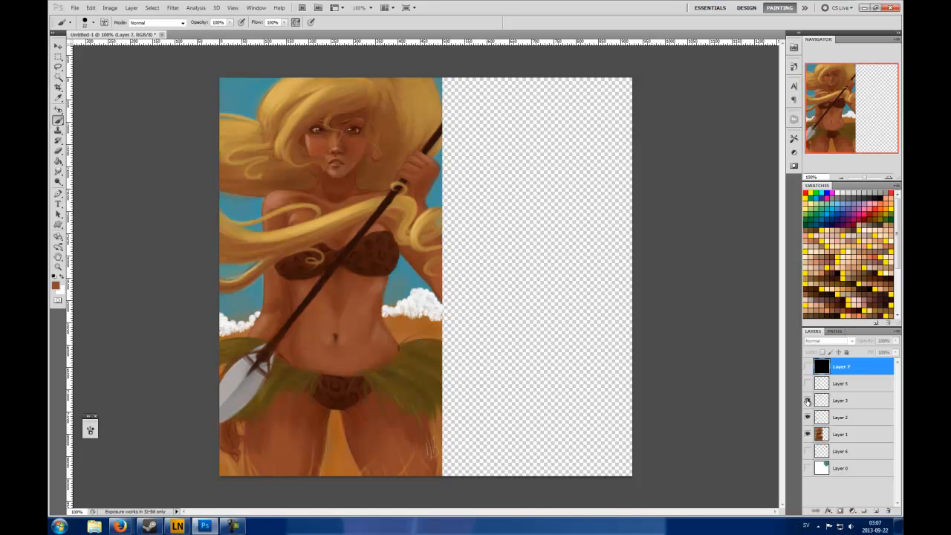
{"action": "left_click", "coordinate": [889, 178]}
{"action": "left_click", "coordinate": [888, 178]}
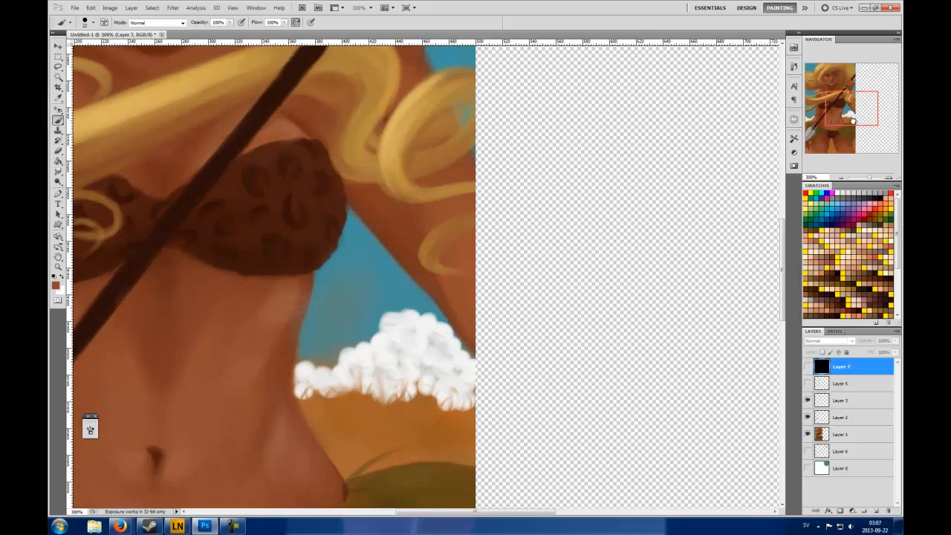
{"action": "left_click_drag", "start_coordinate": [851, 117], "coordinate": [808, 82]}
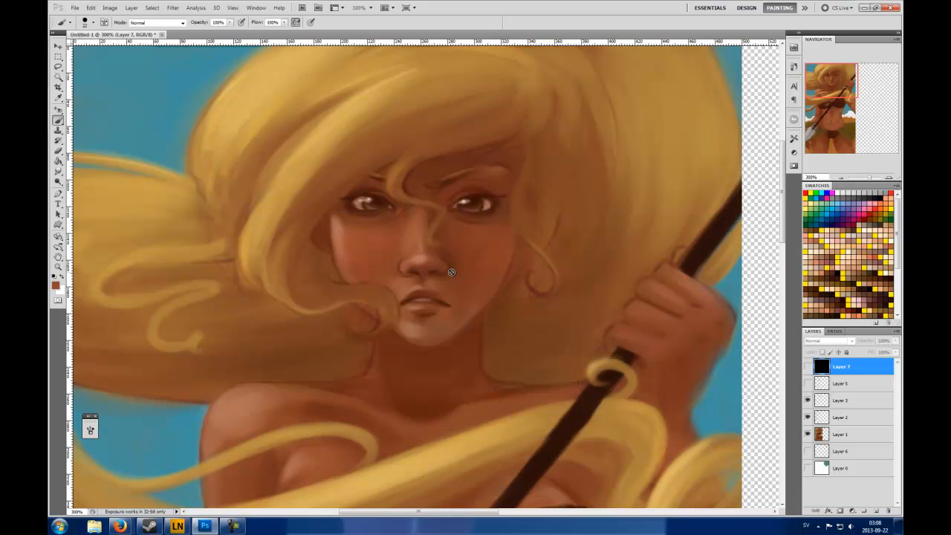
{"action": "left_click", "coordinate": [857, 399]}
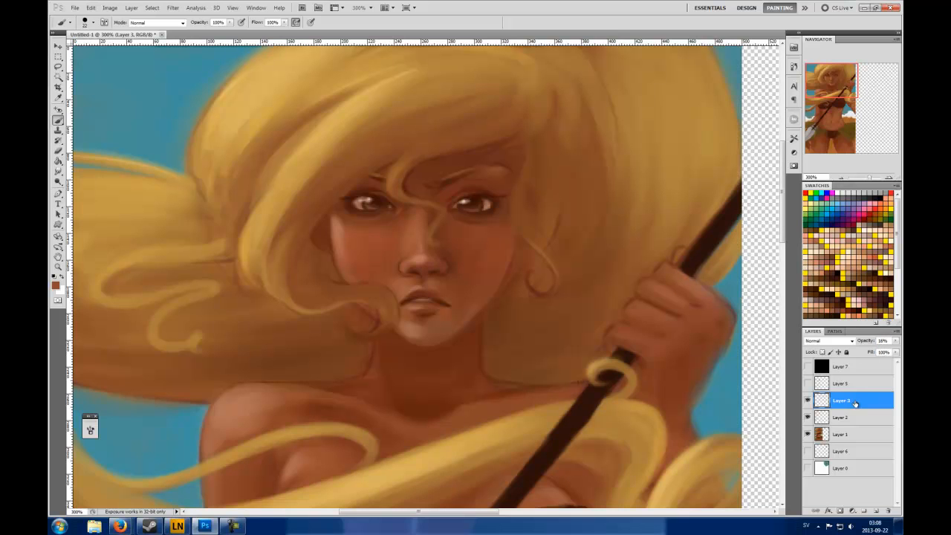
Raise Layer 3 to 100% opacity to reveal its facial colour zones, and bring it back down to 10%
{"action": "left_click", "coordinate": [895, 341]}
{"action": "left_click", "coordinate": [895, 349]}
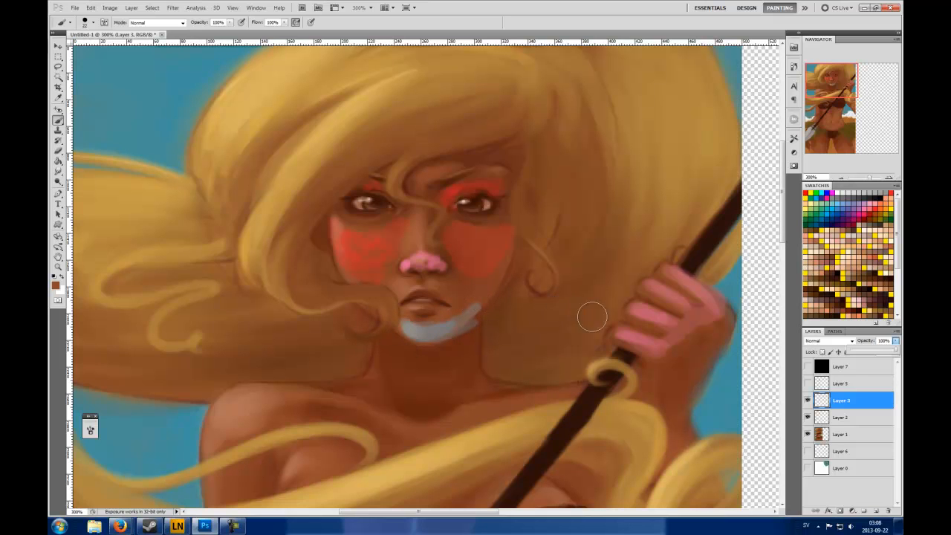
{"action": "left_click_drag", "start_coordinate": [895, 351], "coordinate": [856, 356]}
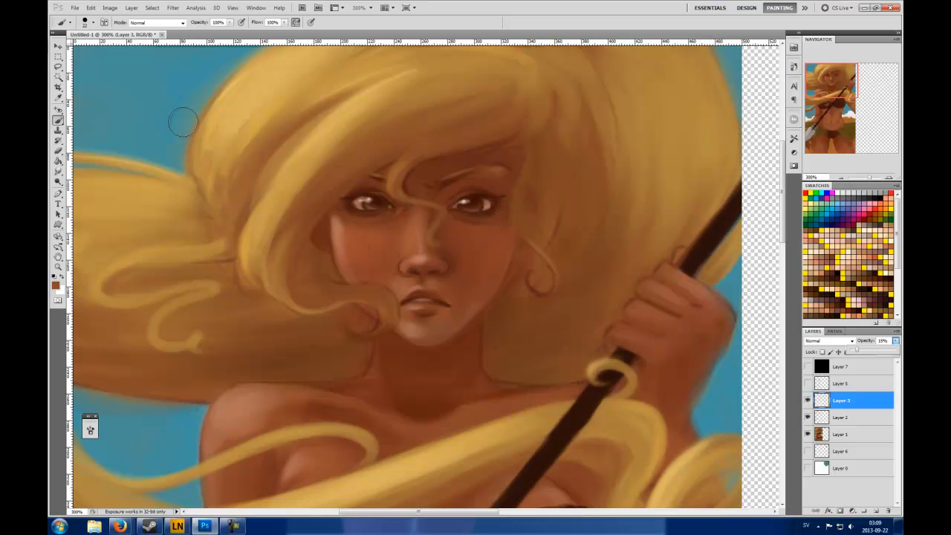
Set the Eraser to 16% opacity and compare the painting with and without Layer 2
{"action": "left_click", "coordinate": [59, 150]}
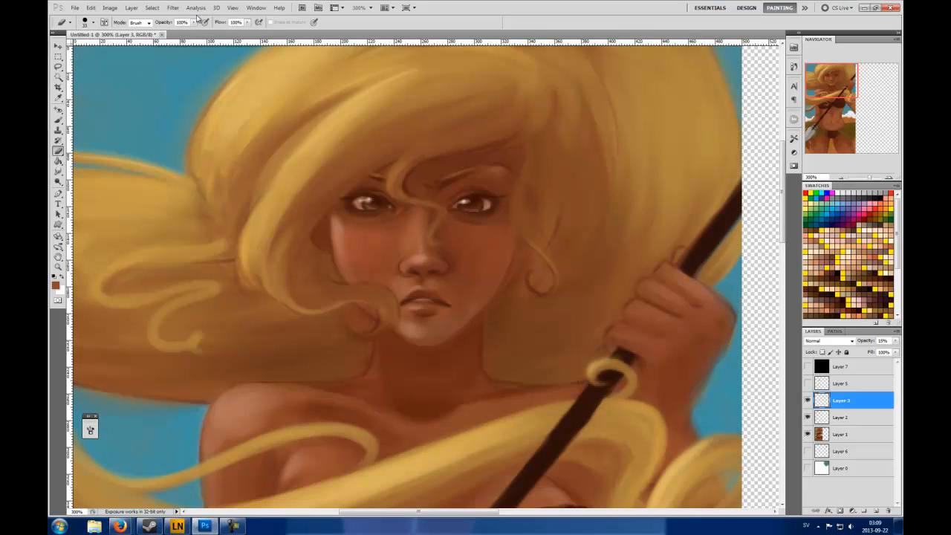
{"action": "left_click_drag", "start_coordinate": [195, 32], "coordinate": [158, 33]}
{"action": "left_click", "coordinate": [809, 417]}
{"action": "left_click", "coordinate": [808, 417]}
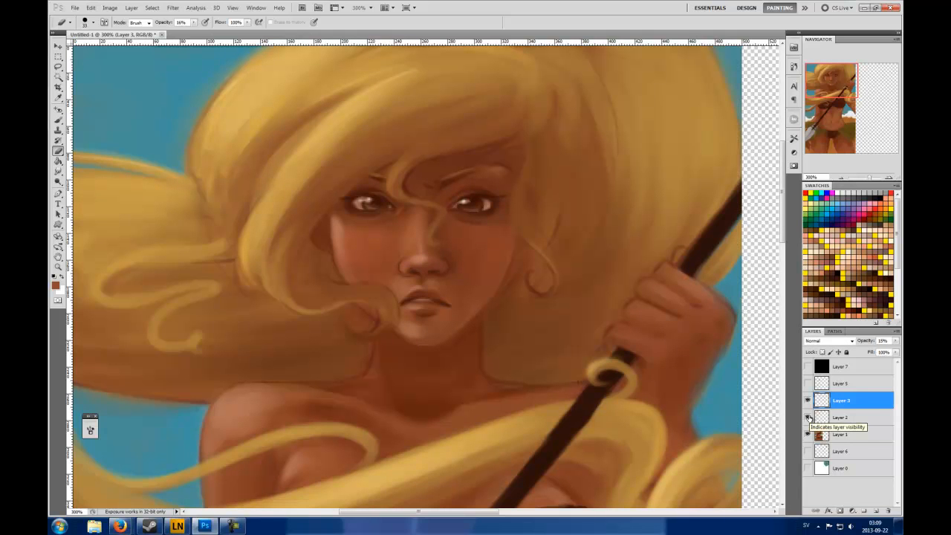
Show Layer 5, Layer 0 and Layer 6 to bring up the cool shadows and the shaded sphere on teal
{"action": "left_click", "coordinate": [841, 179]}
{"action": "left_click", "coordinate": [841, 178]}
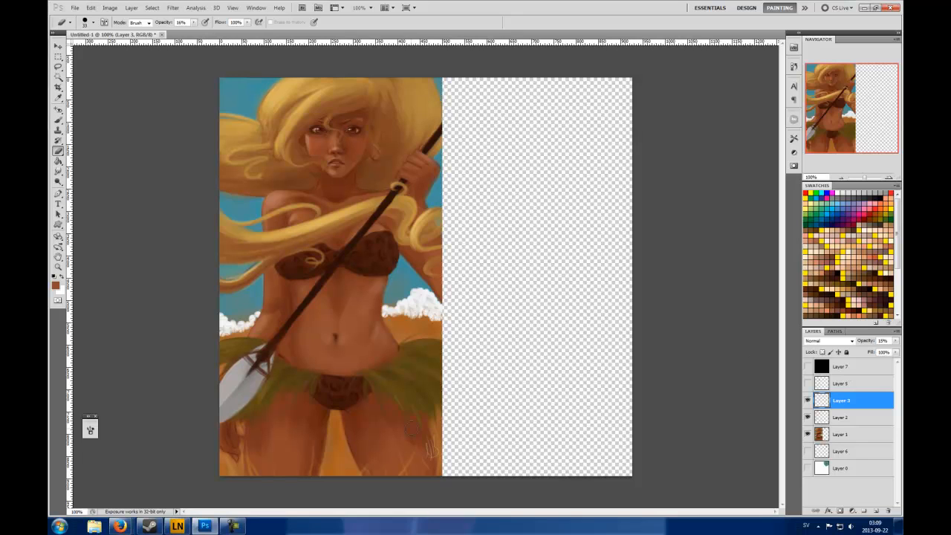
{"action": "left_click", "coordinate": [808, 384]}
{"action": "left_click", "coordinate": [808, 468]}
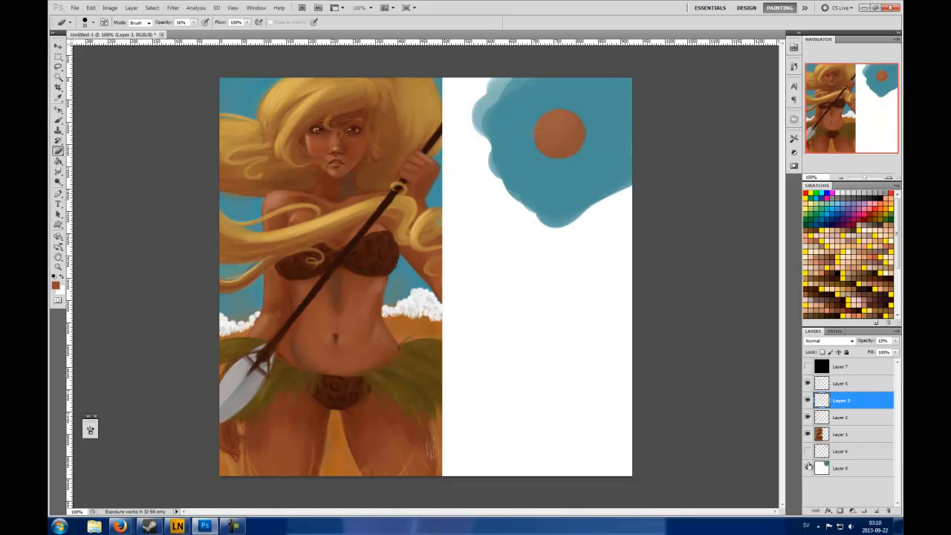
{"action": "left_click", "coordinate": [807, 451]}
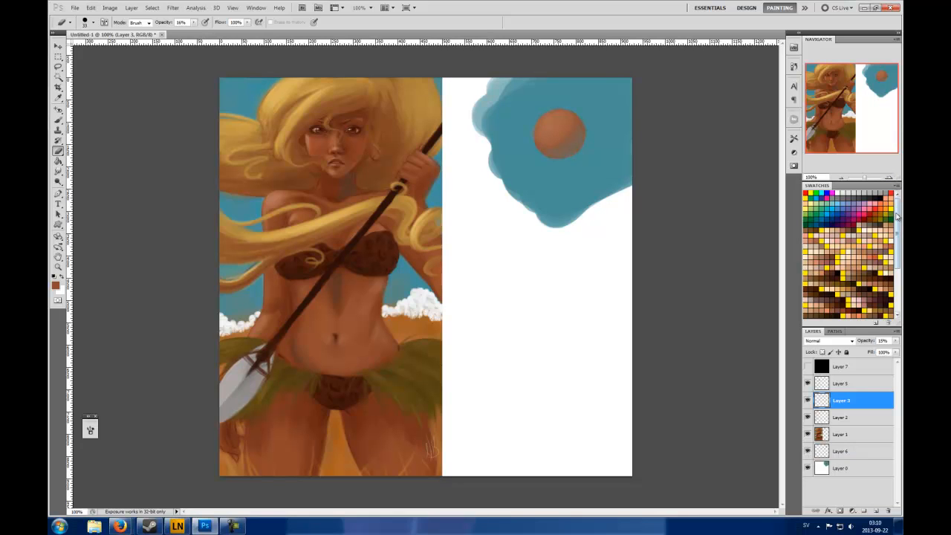
Set the Brush to 38 px, sample the skin colour from the lit cheek and dab it on the demonstration sphere
{"action": "left_click", "coordinate": [890, 179]}
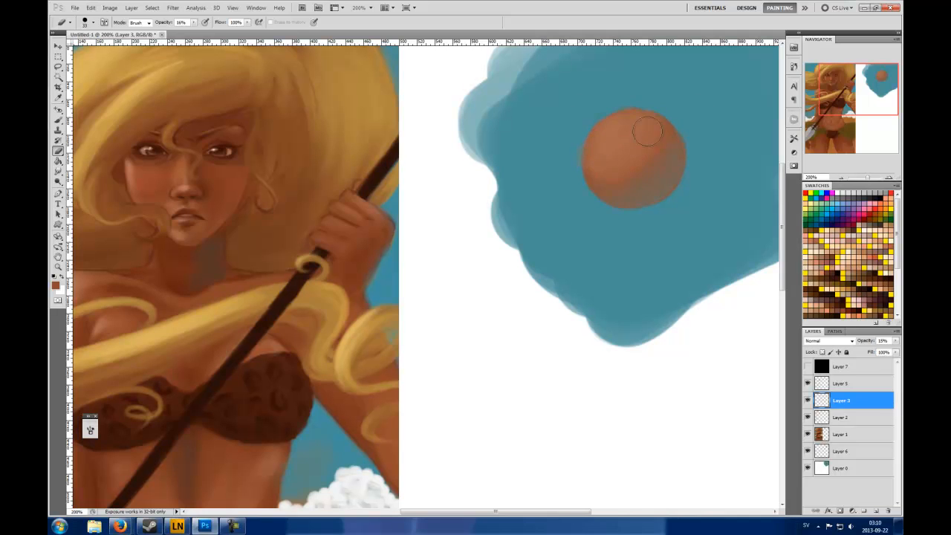
{"action": "left_click", "coordinate": [59, 120]}
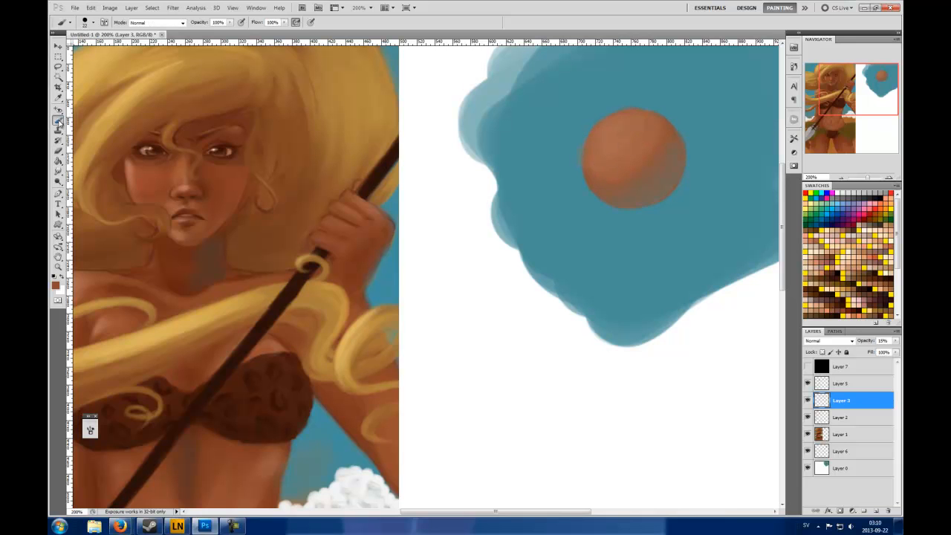
{"action": "right_click", "coordinate": [558, 153]}
{"action": "left_click", "coordinate": [573, 207]}
{"action": "left_click", "coordinate": [584, 172]}
{"action": "key", "text": "Return"}
{"action": "left_click", "coordinate": [139, 178], "text": "alt"}
{"action": "left_click", "coordinate": [614, 126], "text": "alt"}
Adjust the foreground skin tone in the colour picker and paint it over the lit upper part of the sphere
{"action": "left_click", "coordinate": [54, 283]}
{"action": "left_click_drag", "start_coordinate": [330, 111], "coordinate": [332, 99]}
{"action": "left_click", "coordinate": [471, 70]}
{"action": "left_click", "coordinate": [612, 139], "text": "alt"}
{"action": "mouse_move", "coordinate": [607, 151]}
{"action": "left_mouse_down"}
{"action": "mouse_move", "coordinate": [632, 137]}
{"action": "mouse_move", "coordinate": [628, 128]}
{"action": "mouse_move", "coordinate": [611, 144]}
{"action": "mouse_move", "coordinate": [626, 128]}
{"action": "mouse_move", "coordinate": [640, 167]}
{"action": "mouse_move", "coordinate": [644, 119]}
{"action": "mouse_move", "coordinate": [607, 150]}
{"action": "mouse_move", "coordinate": [630, 130]}
{"action": "left_mouse_up"}
{"action": "left_click", "coordinate": [643, 120], "text": "alt"}
Choose the 19 px hard round brush, make Layer 6 active and sample the skin tones of the lit cheek
{"action": "left_click", "coordinate": [138, 171], "text": "alt"}
{"action": "right_click", "coordinate": [600, 168]}
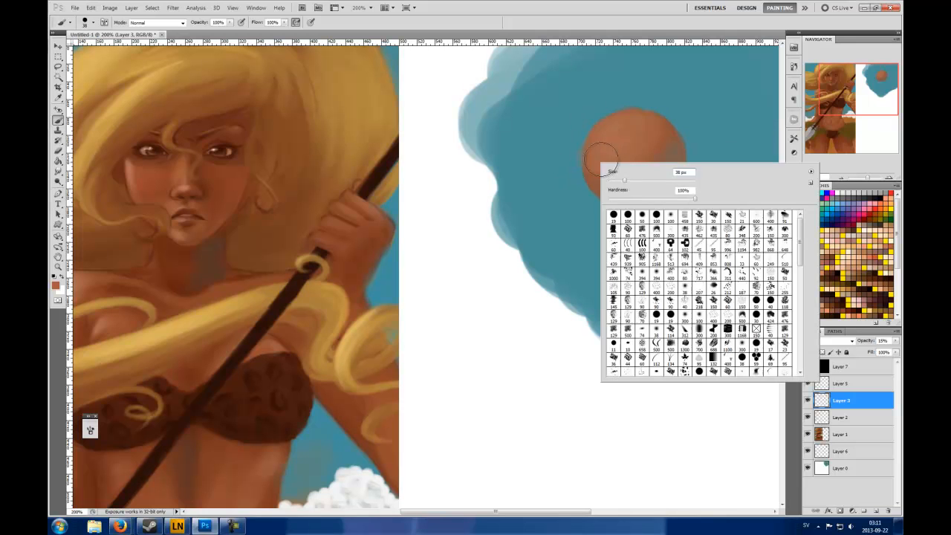
{"action": "left_click", "coordinate": [614, 217]}
{"action": "left_click", "coordinate": [637, 18]}
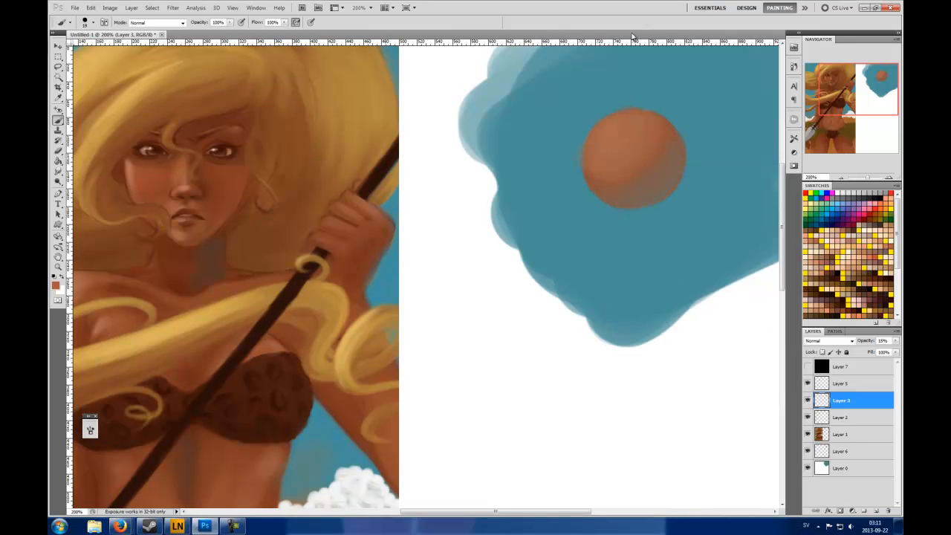
{"action": "left_click", "coordinate": [135, 180], "text": "alt"}
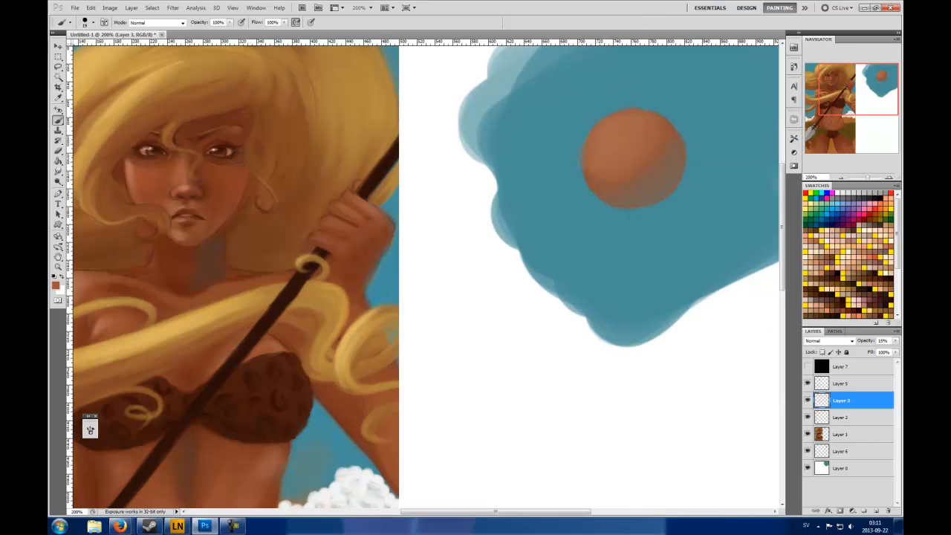
{"action": "left_click", "coordinate": [133, 176], "text": "alt"}
{"action": "left_click", "coordinate": [845, 450]}
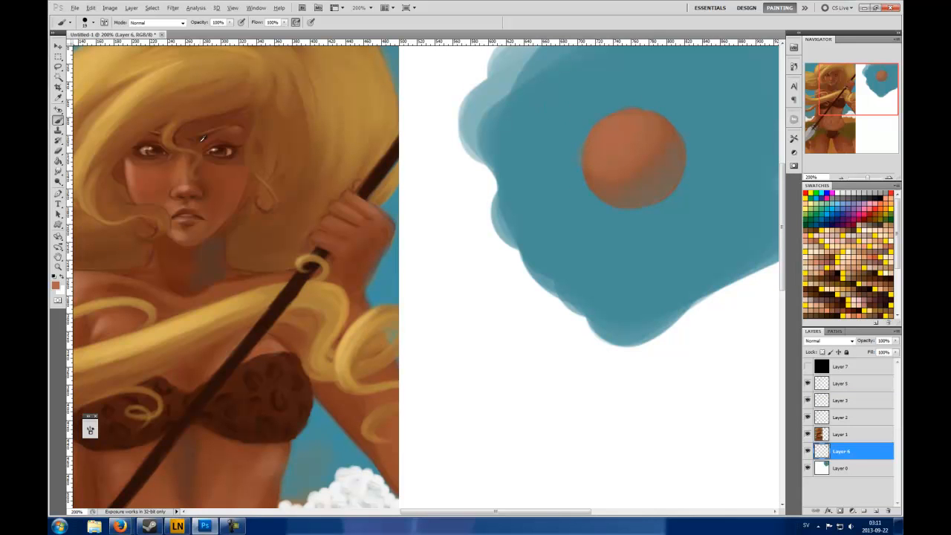
{"action": "mouse_move", "coordinate": [133, 175]}
{"action": "left_mouse_down"}
{"action": "mouse_move", "coordinate": [136, 159]}
{"action": "mouse_move", "coordinate": [131, 171]}
{"action": "mouse_move", "coordinate": [128, 161]}
{"action": "left_mouse_up"}
View the whole canvas and hide Layer 5 to compare the figure without its cool shadow accents
{"action": "left_click", "coordinate": [842, 178]}
{"action": "left_click", "coordinate": [842, 179]}
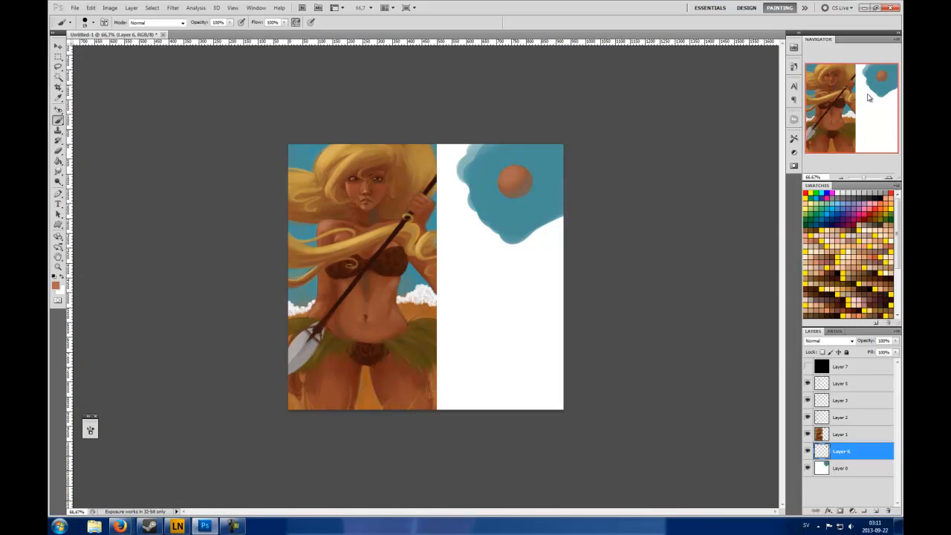
{"action": "left_click", "coordinate": [807, 383]}
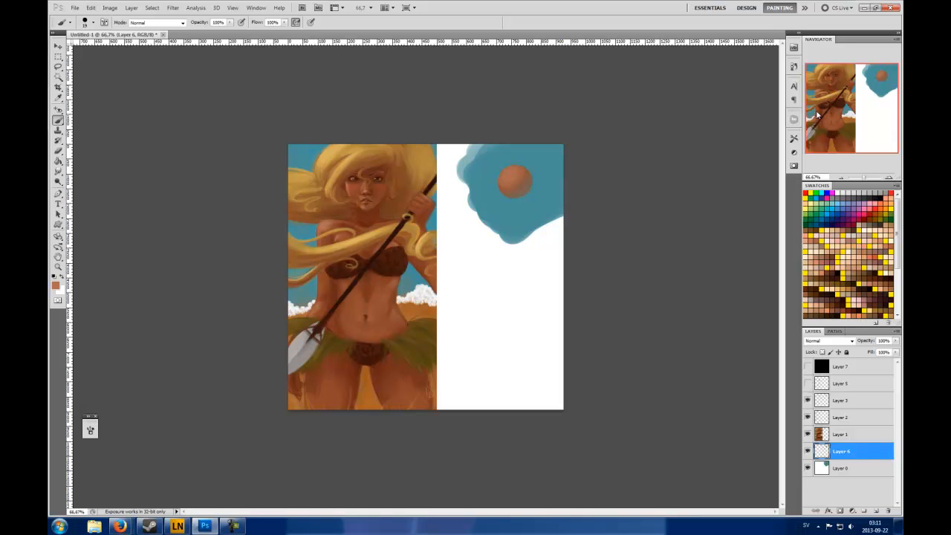